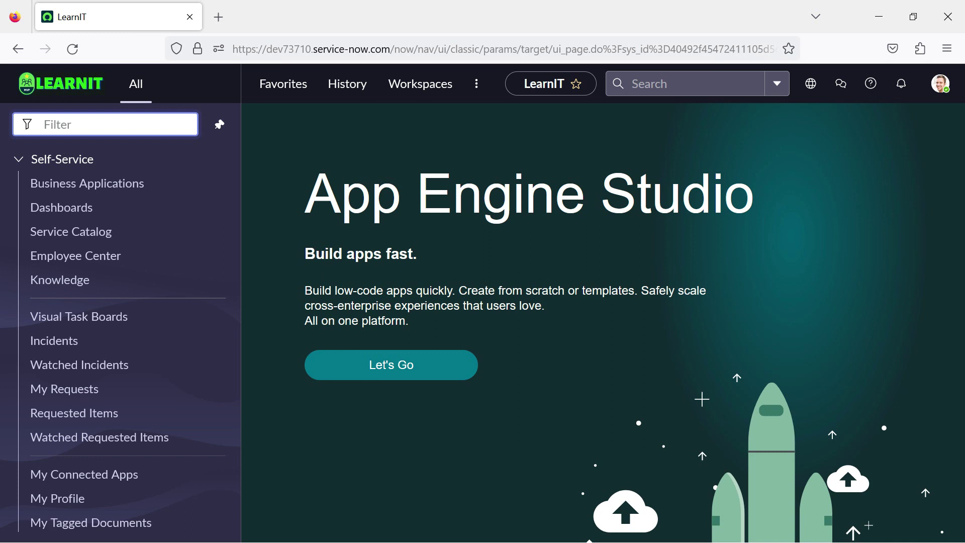
# Open the LearnIT Group Request catalog item from Maintain Items and scroll to its Variables list
pyautogui.click(83, 124)
pyautogui.write('maintain')
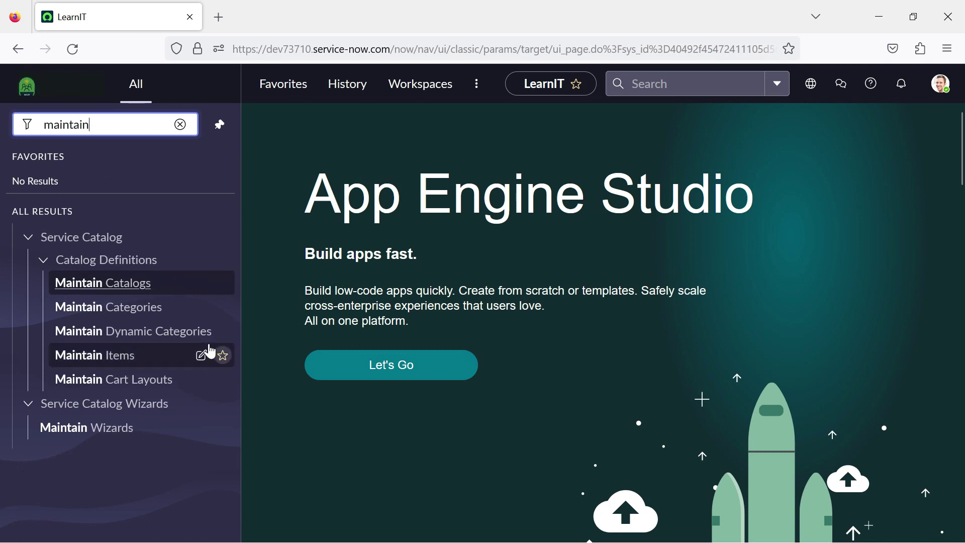
pyautogui.middleClick(107, 357)
pyautogui.click(270, 14)
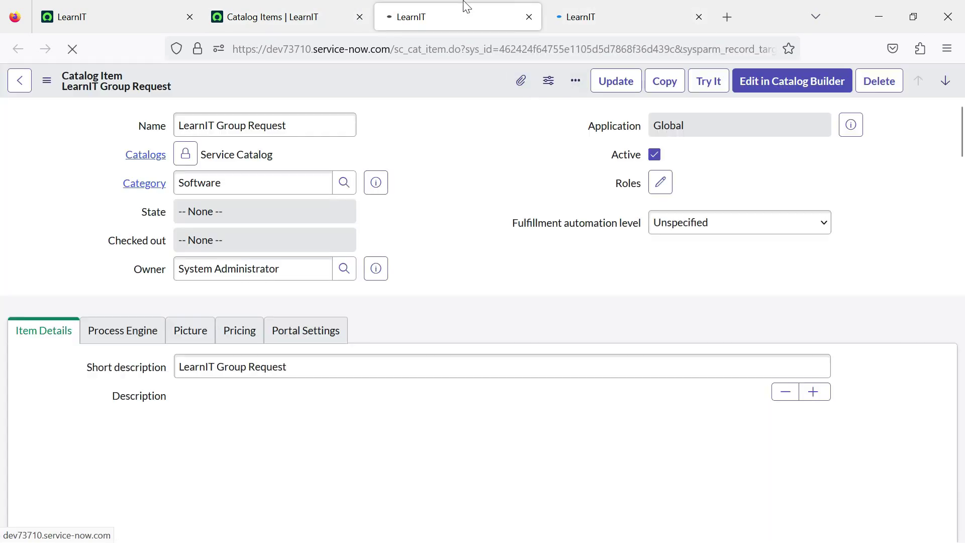
pyautogui.click(634, 6)
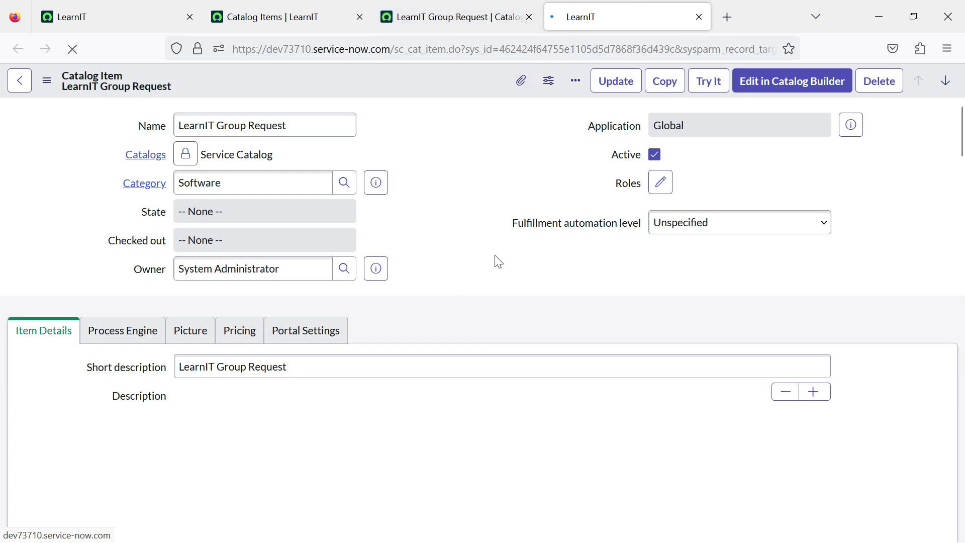
pyautogui.scroll(-4, 557, 373)
pyautogui.scroll(-10, 559, 372)
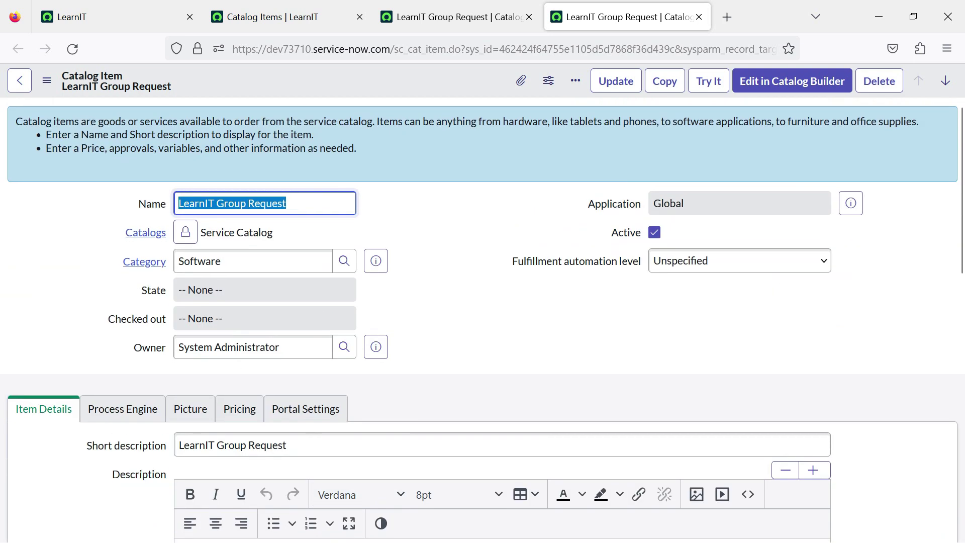
pyautogui.scroll(-10, 108, 399)
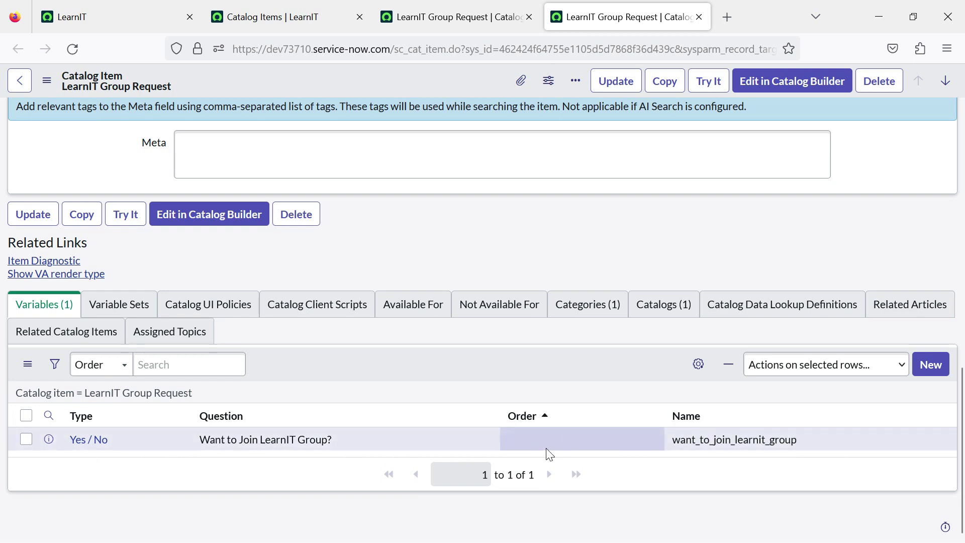
# Create a Requested For variable with order 200, question 'Name of the User', name name_of_the_user
pyautogui.click(933, 365)
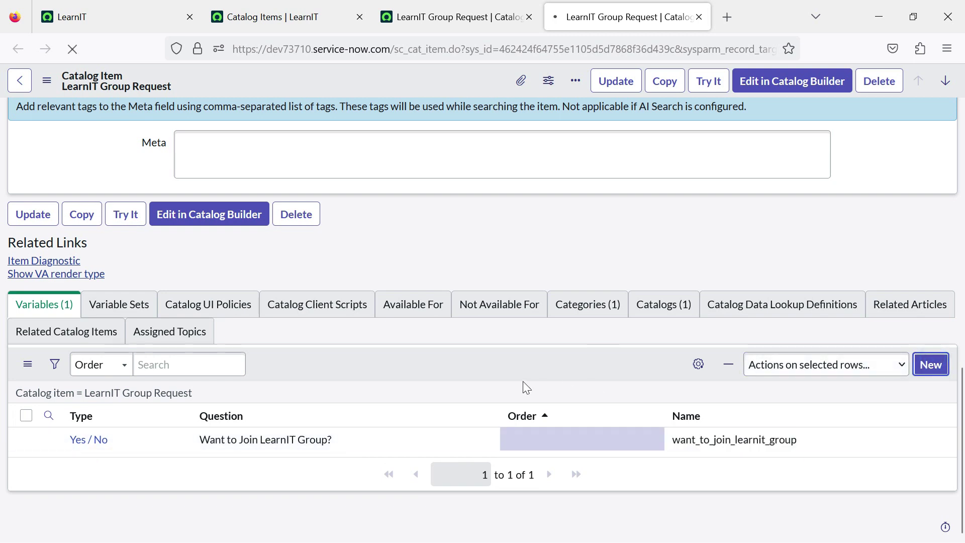
pyautogui.write('1')
pyautogui.press('BackSpace')
pyautogui.write('2')
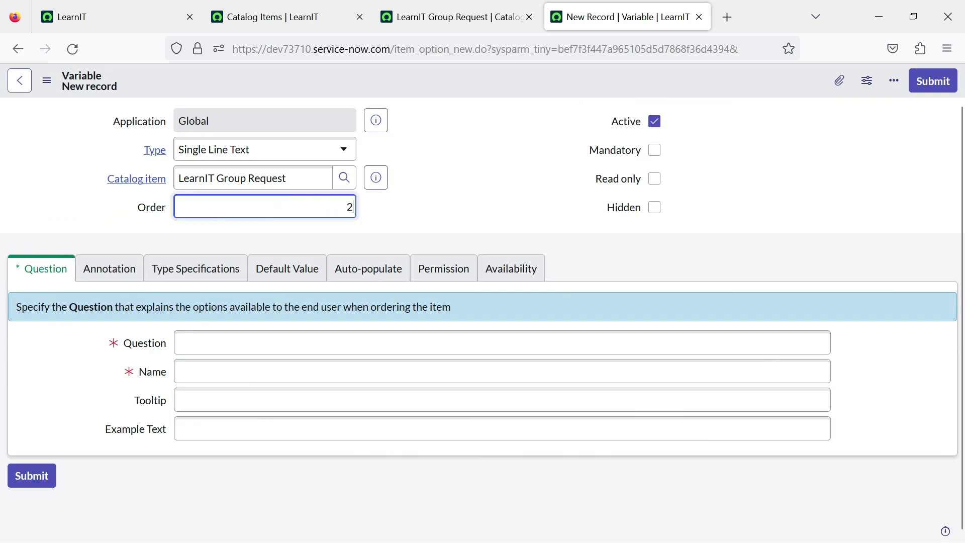
pyautogui.write('00')
pyautogui.click(482, 183)
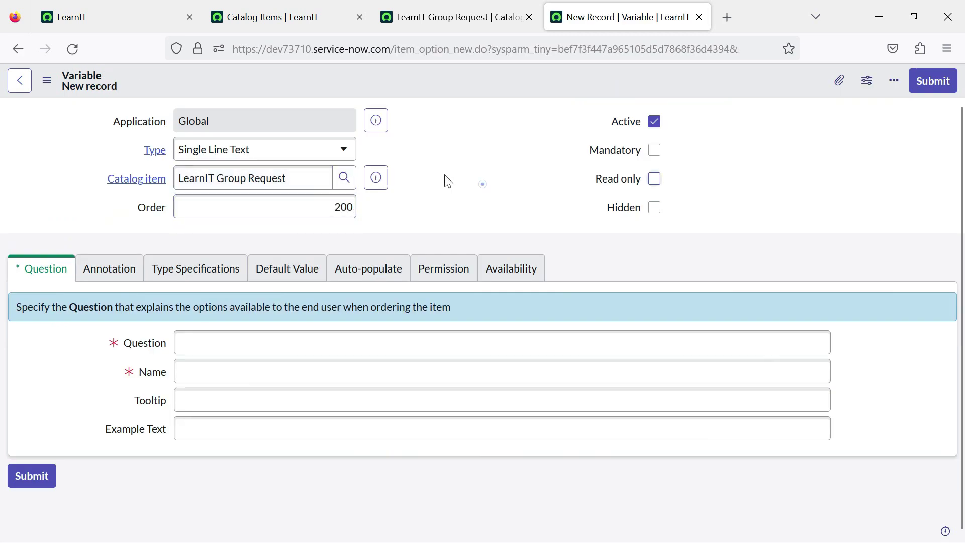
pyautogui.click(304, 150)
pyautogui.write('re')
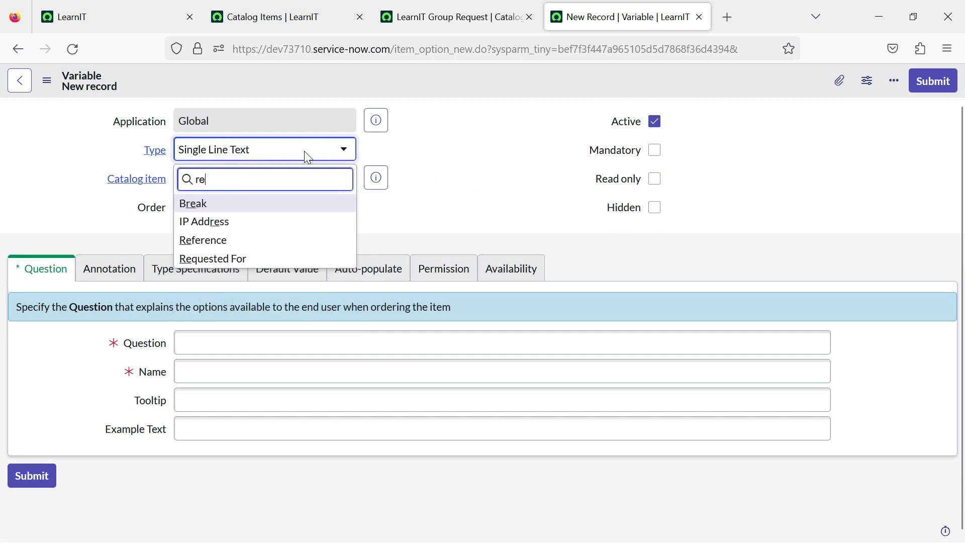
pyautogui.write('quest')
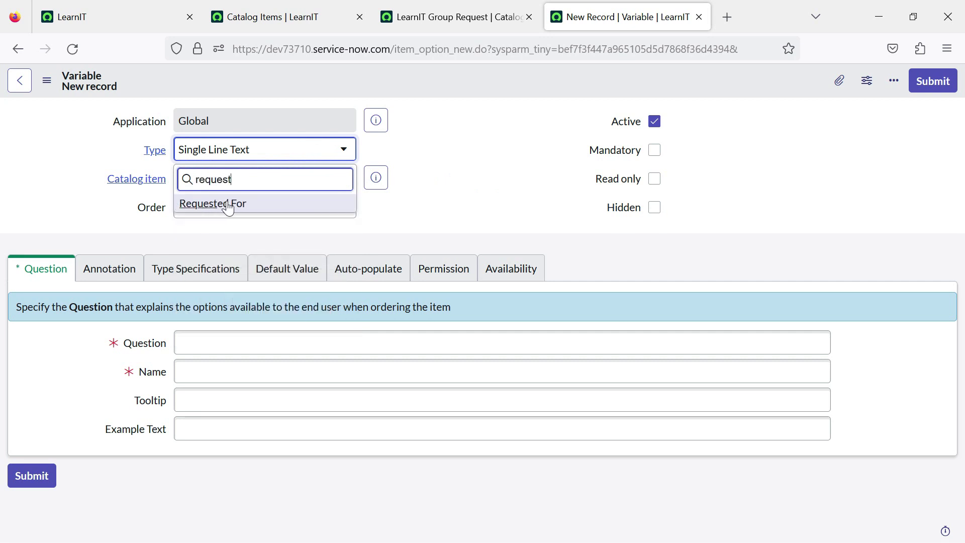
pyautogui.click(267, 204)
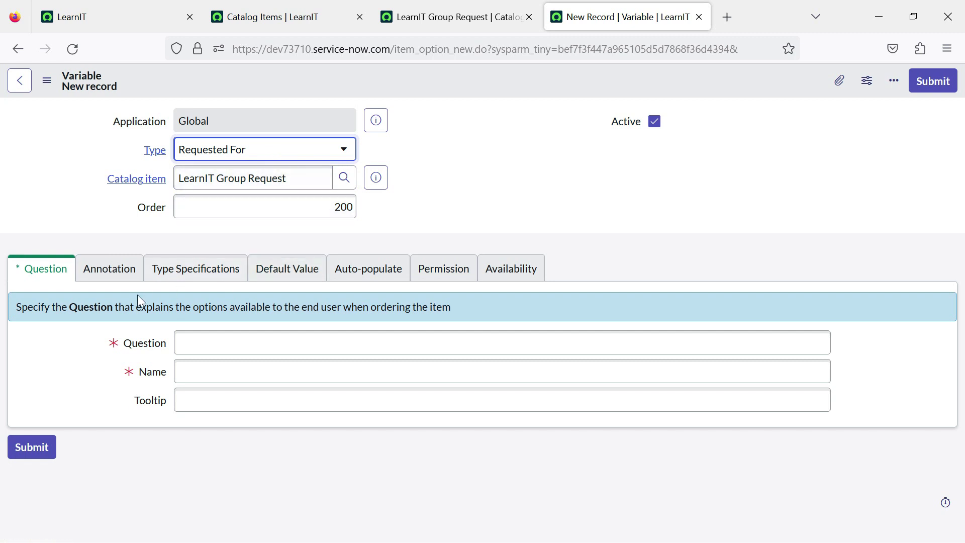
pyautogui.click(211, 332)
pyautogui.click(212, 332)
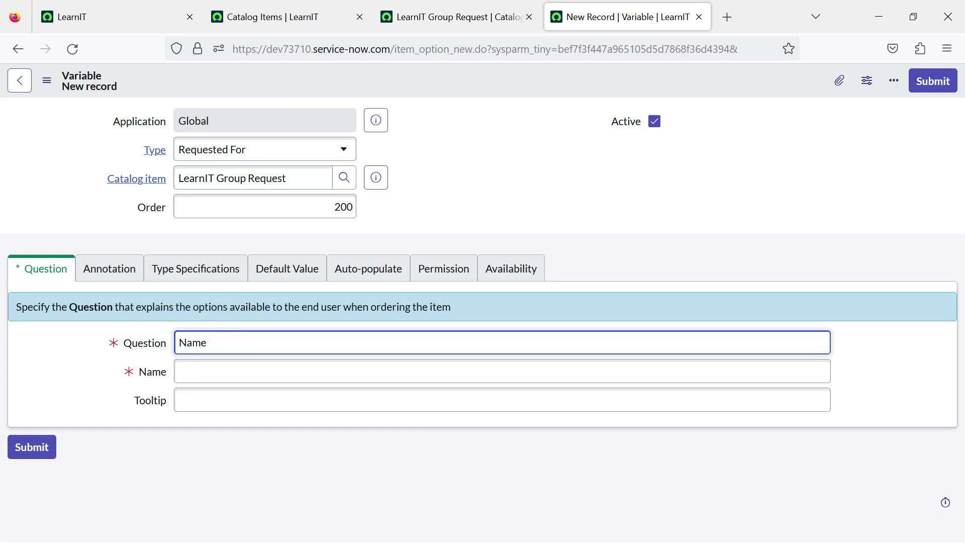
pyautogui.write('Name of the User')
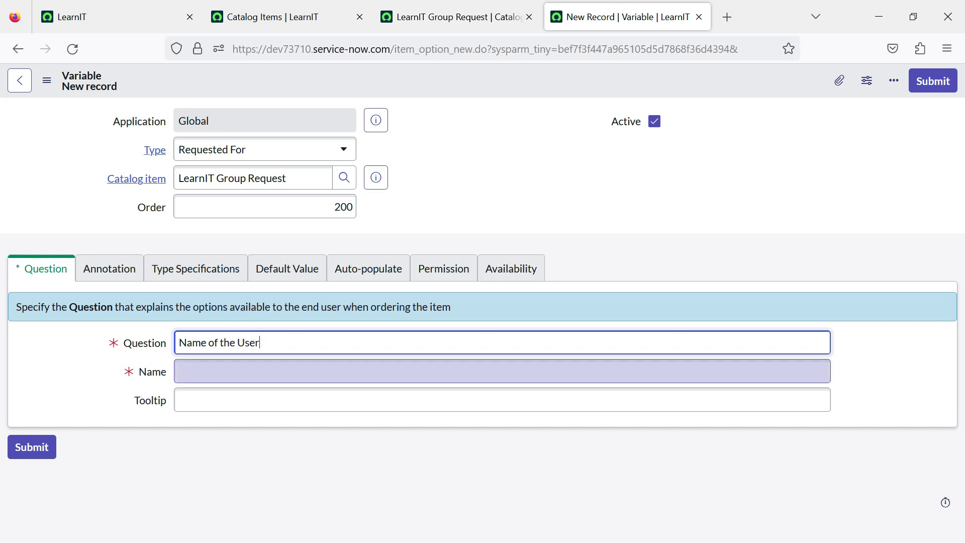
pyautogui.click(383, 371)
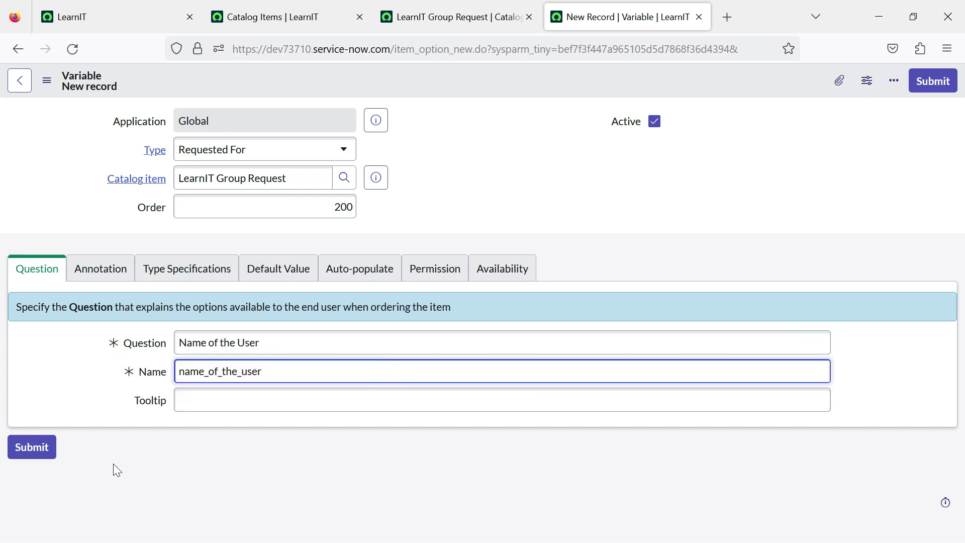
# Submit the variable and preview the item's order form to check Name of the User is prefilled
pyautogui.click(932, 80)
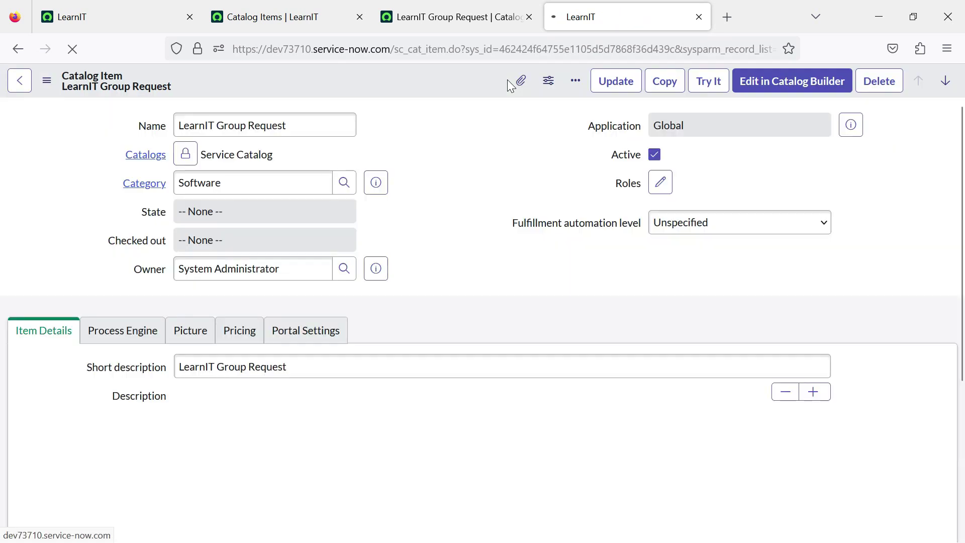
pyautogui.click(468, 6)
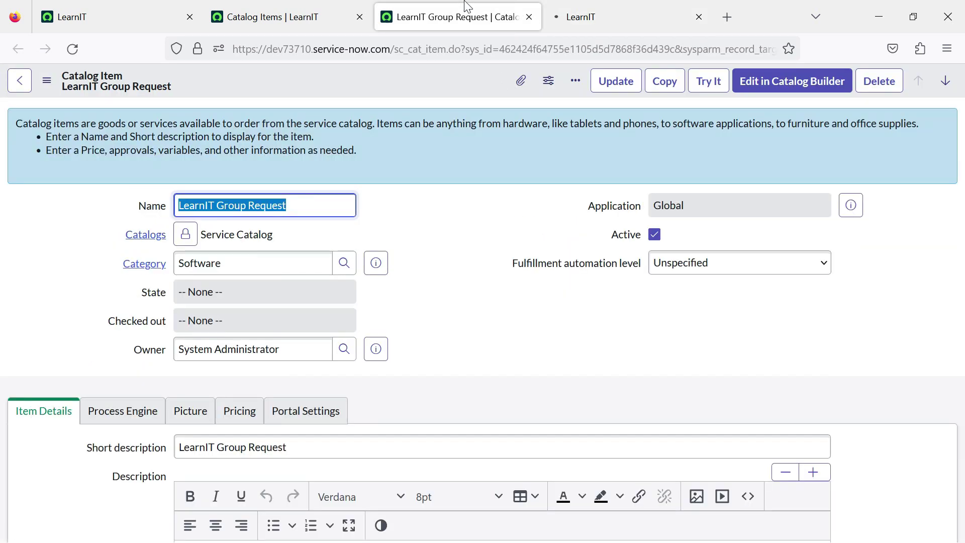
pyautogui.click(707, 83)
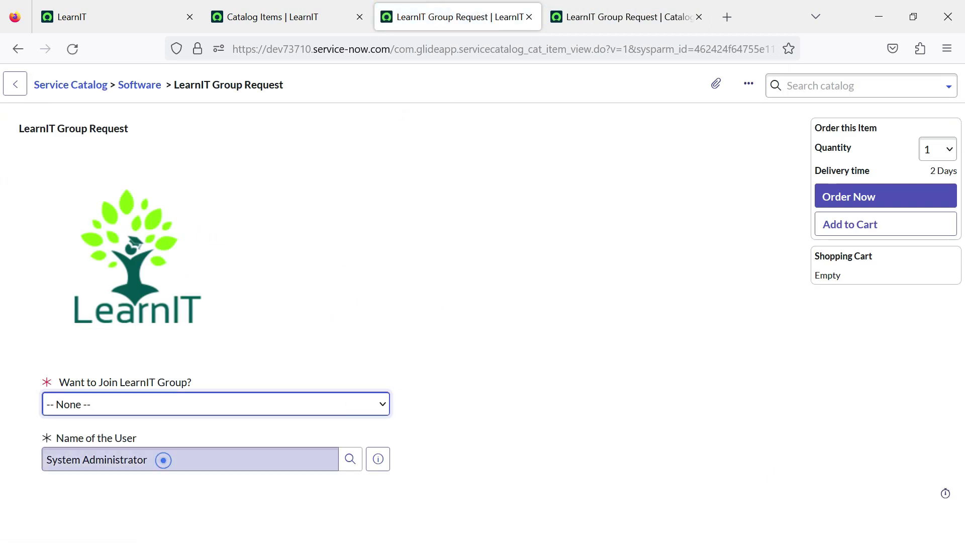
pyautogui.click(163, 459)
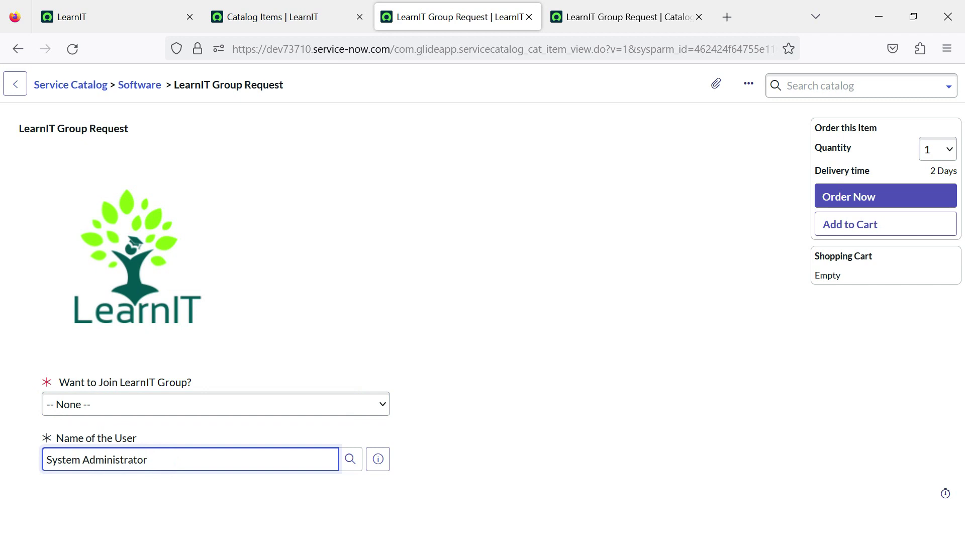
pyautogui.tripleClick(170, 459)
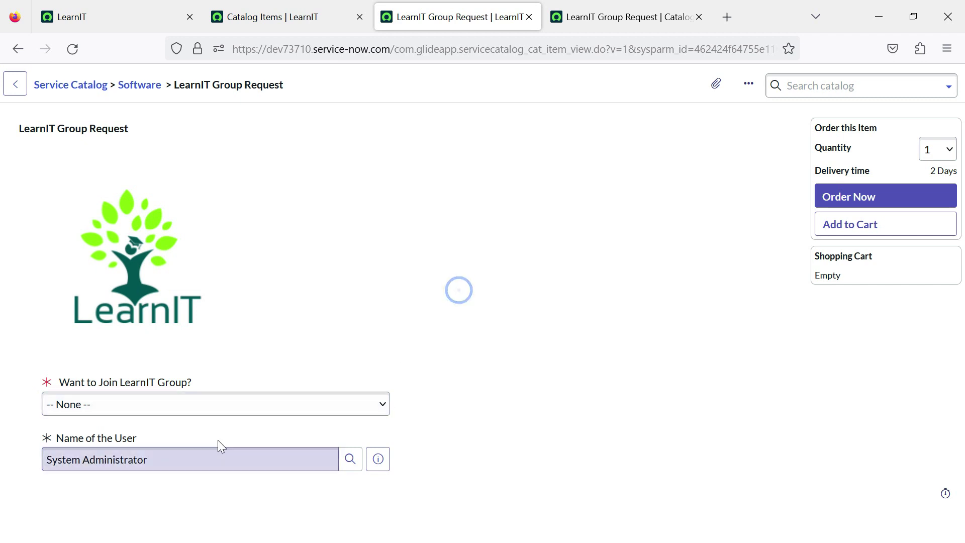
pyautogui.tripleClick(208, 463)
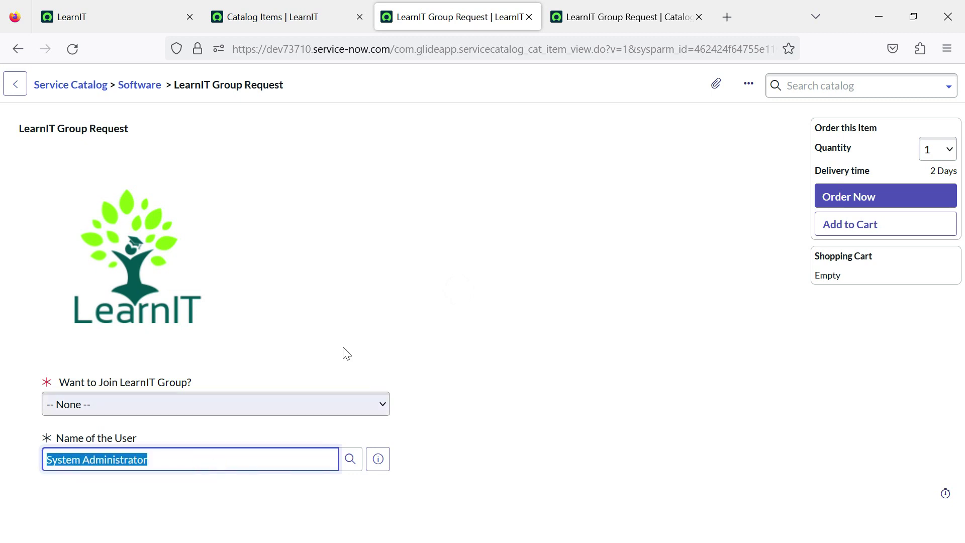
# Open the Name of the User variable record from the item's Variables list
pyautogui.click(606, 12)
pyautogui.scroll(-7, 471, 227)
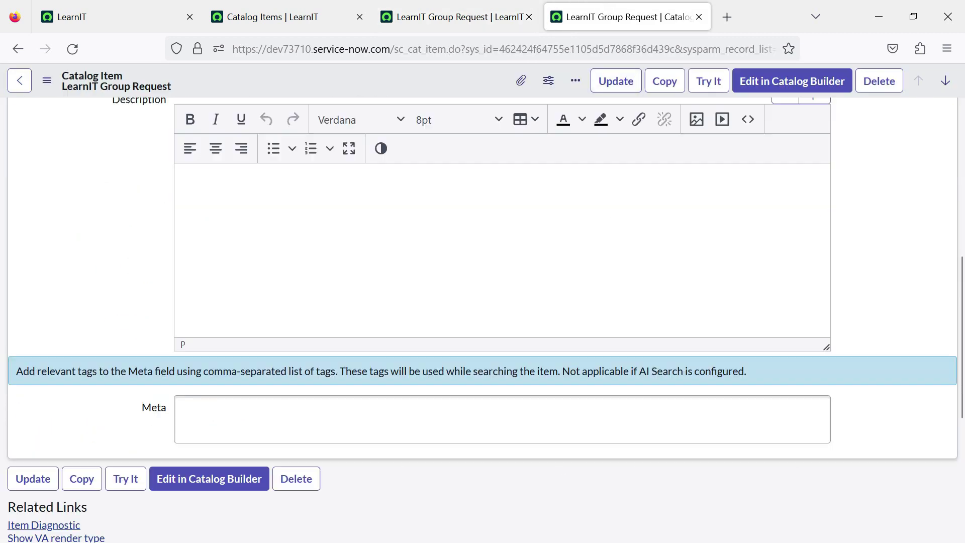
pyautogui.scroll(-5, 30, 454)
pyautogui.click(91, 445)
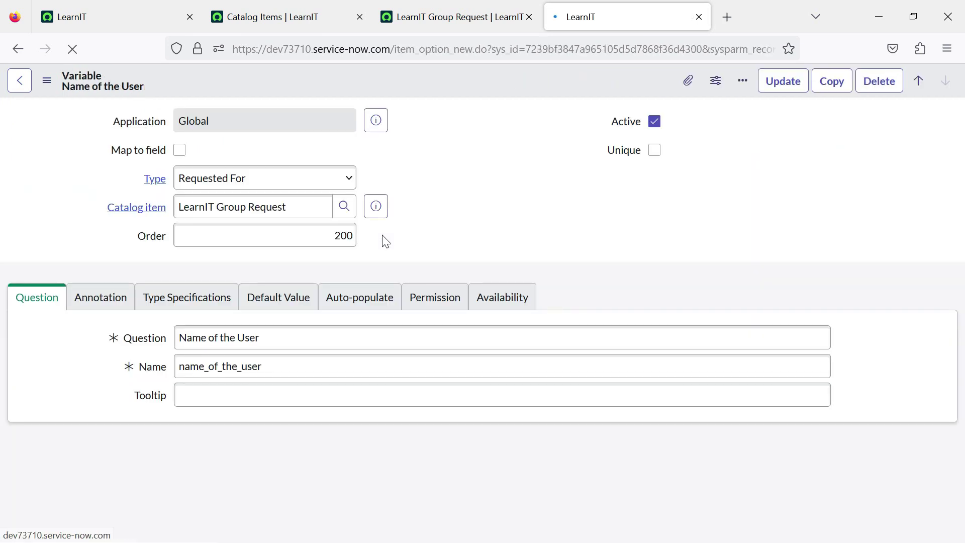
# Erase the 'javascript: gs.getUserID()' default value, leaving it empty
pyautogui.click(284, 303)
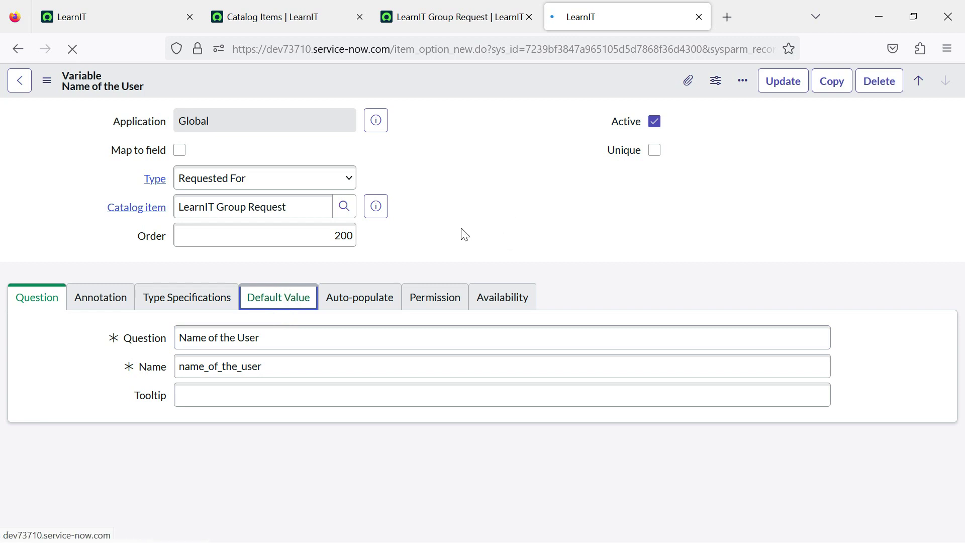
pyautogui.click(289, 290)
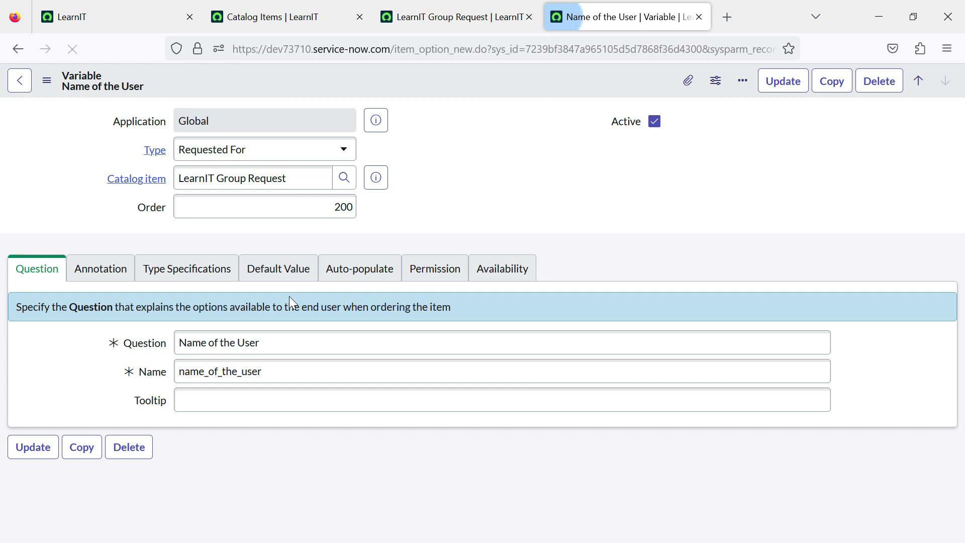
pyautogui.click(287, 274)
pyautogui.click(213, 370)
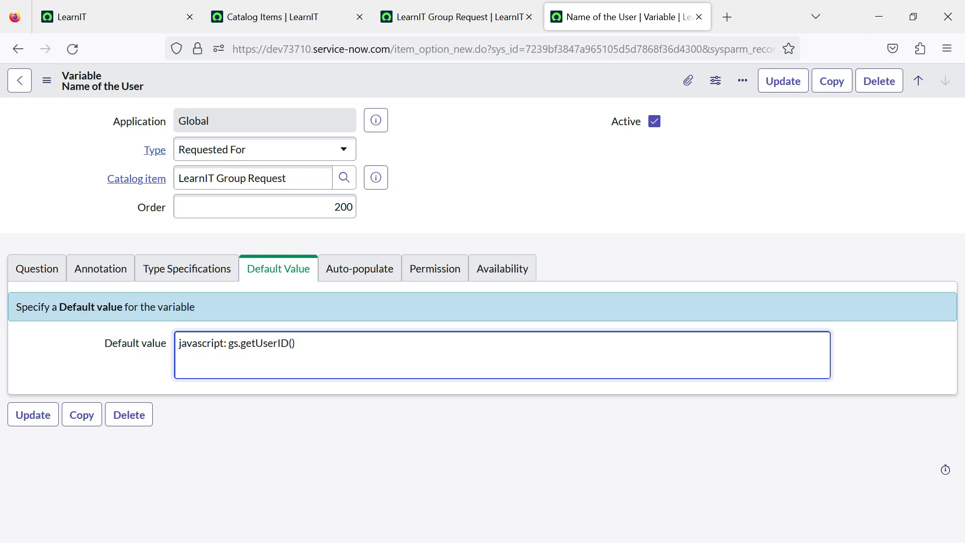
pyautogui.moveTo(316, 344); pyautogui.dragTo(166, 352)
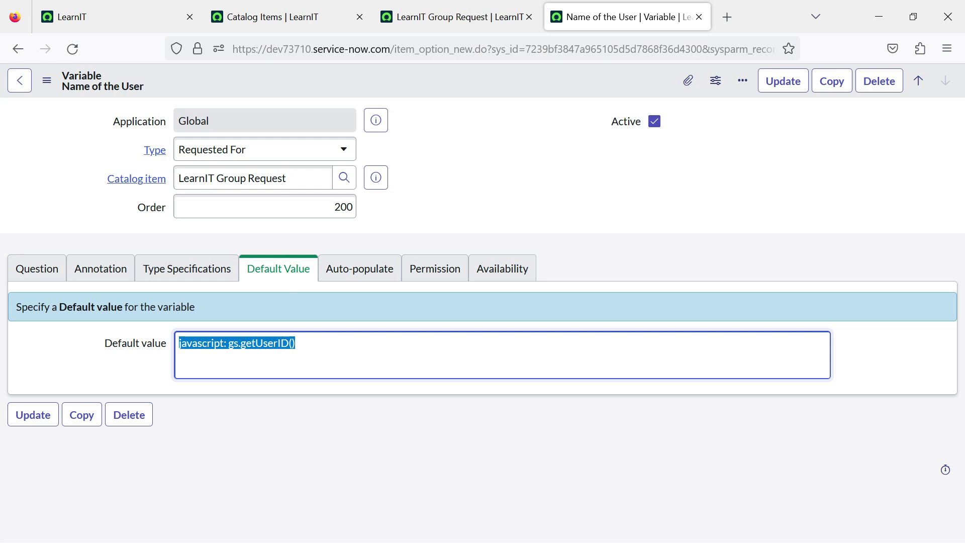
pyautogui.click(296, 343)
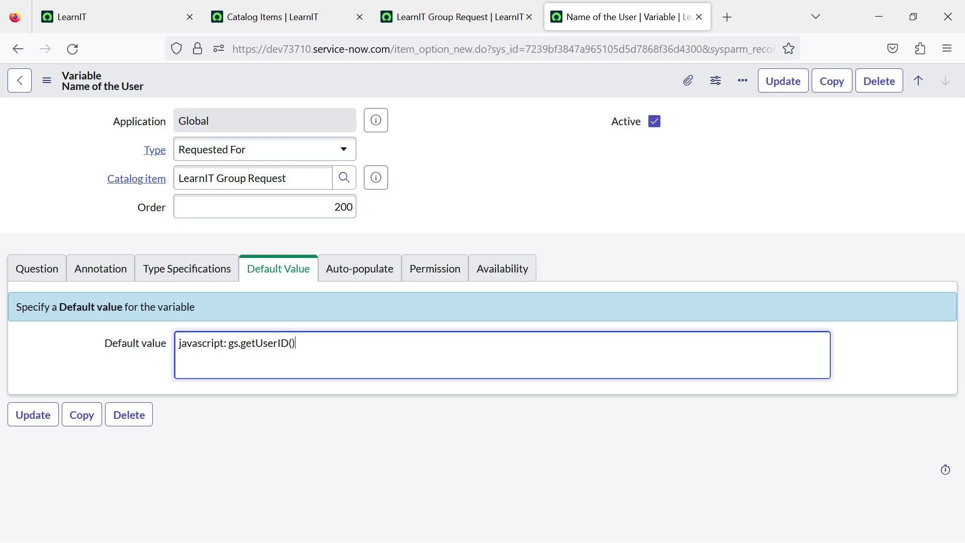
pyautogui.hotkey('ctrl', 'a')
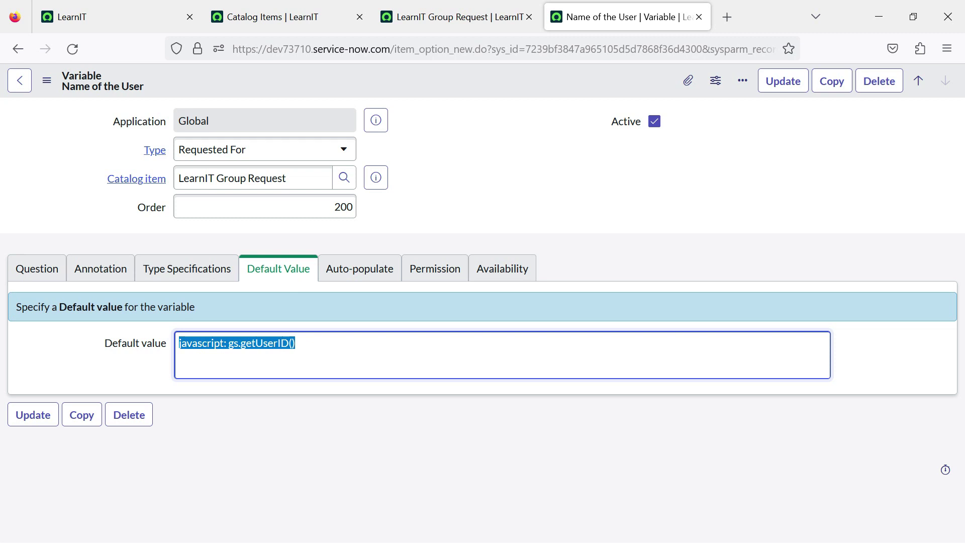
pyautogui.press('BackSpace')
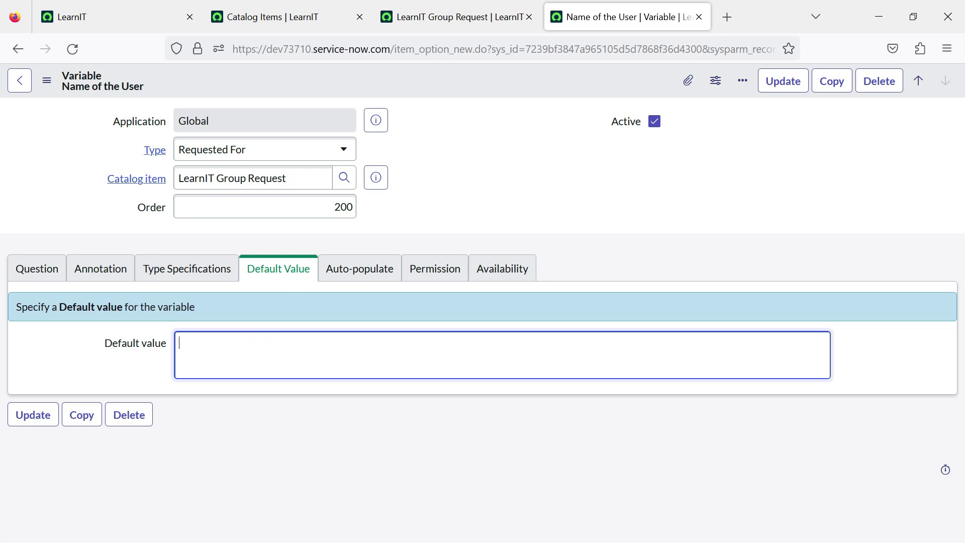
# Go through Auto-populate and Annotation to Type Specifications, where Enable also request for is off
pyautogui.click(487, 209)
pyautogui.click(339, 271)
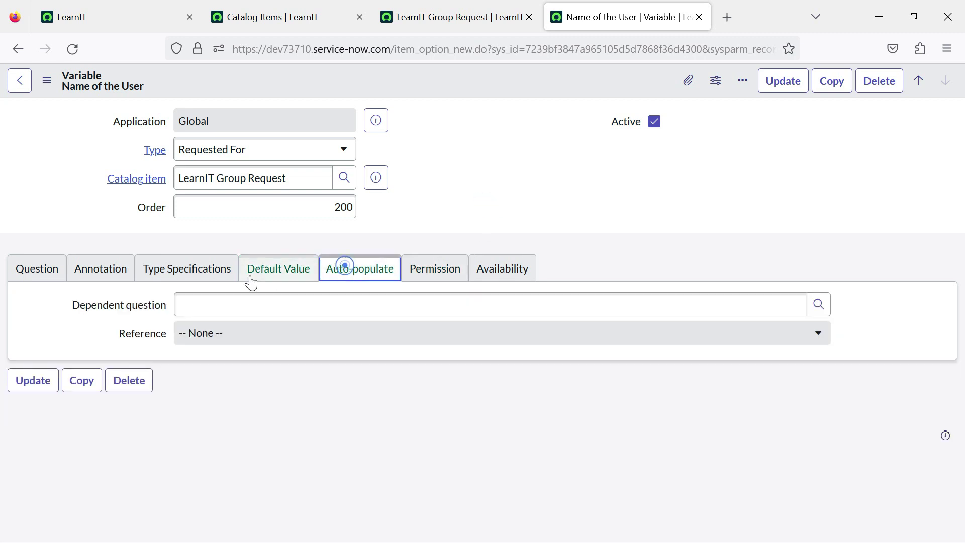
pyautogui.click(104, 274)
pyautogui.scroll(-3, 90, 377)
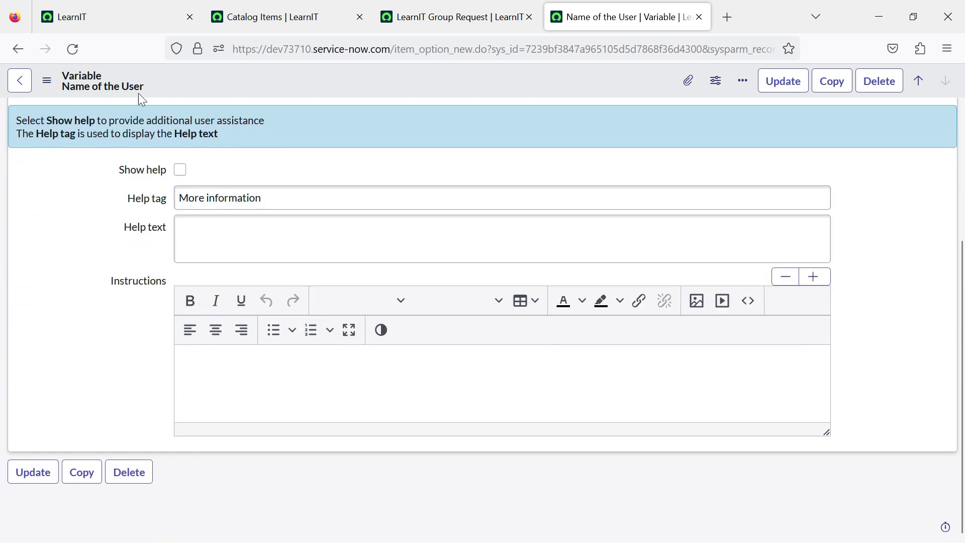
pyautogui.scroll(4, 186, 265)
pyautogui.click(185, 265)
pyautogui.scroll(-3, 182, 261)
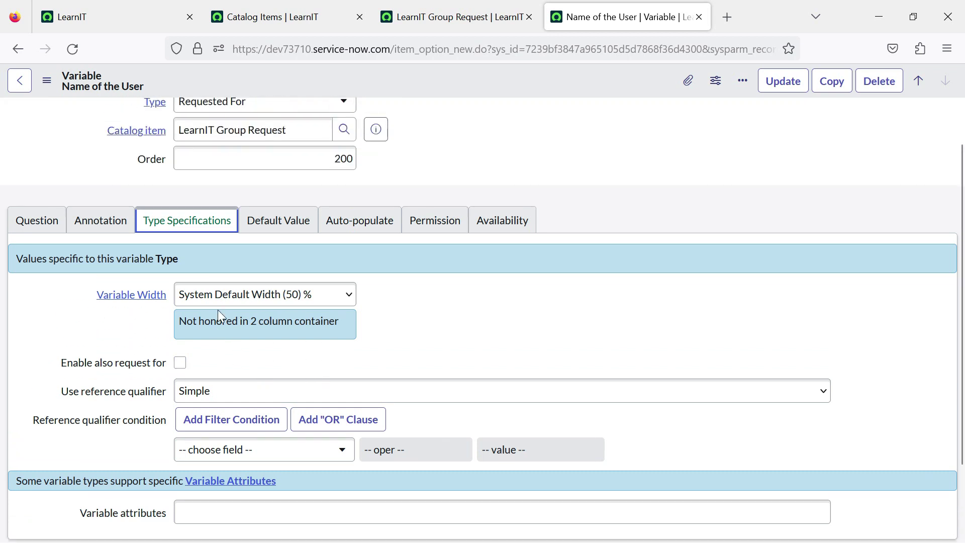
# Check Enable also request for and save the Name of the User variable from the header menu
pyautogui.scroll(3, 219, 310)
pyautogui.click(180, 412)
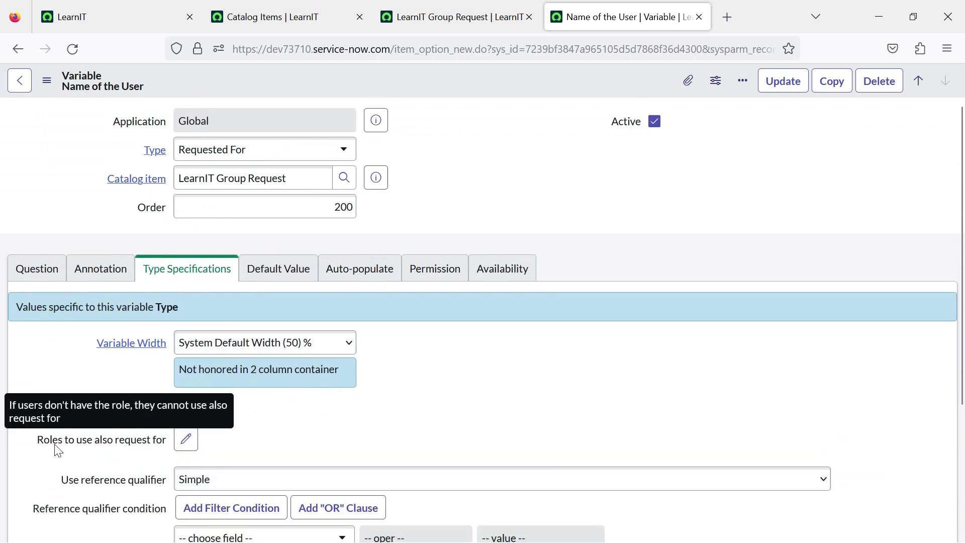
pyautogui.moveTo(100, 449)
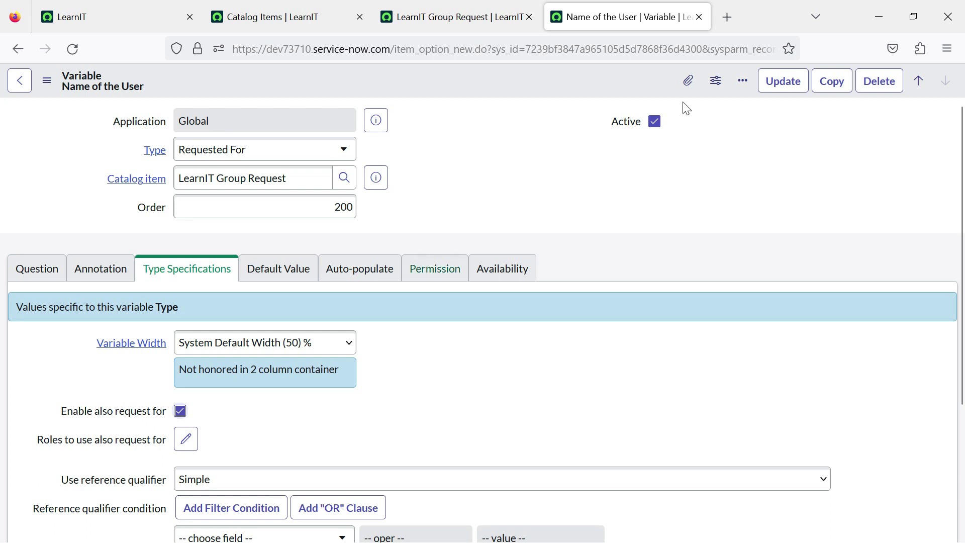
pyautogui.rightClick(577, 80)
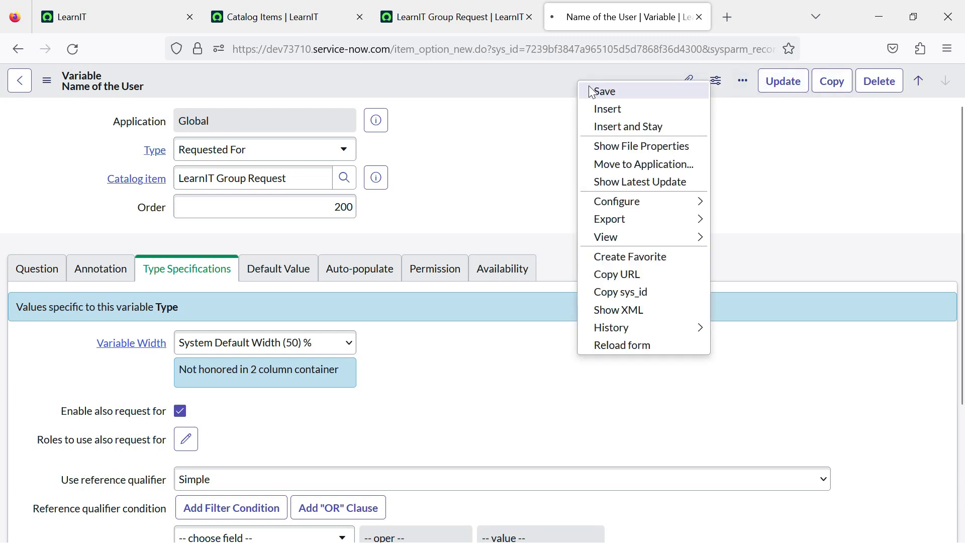
pyautogui.click(590, 87)
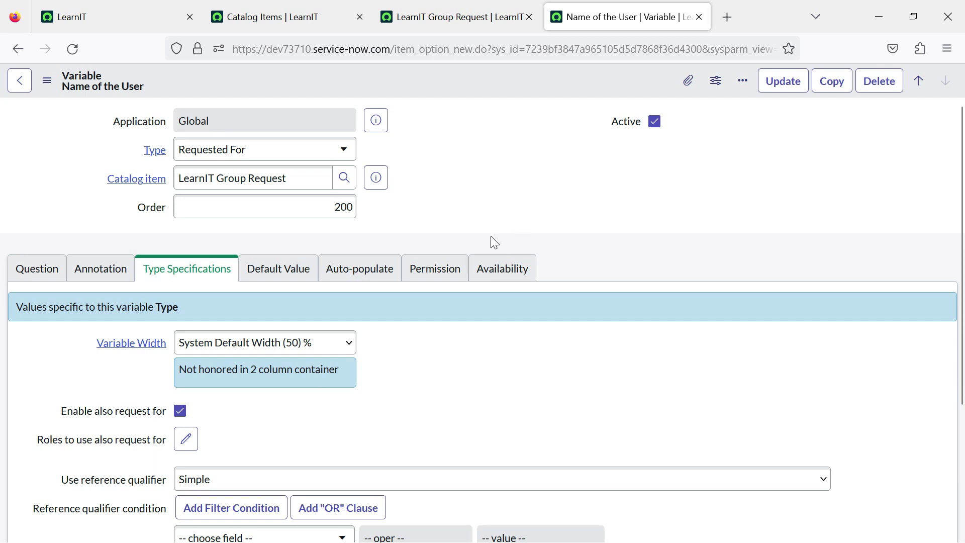
# Reload the LearnIT Group Request preview, then return to the LearnIT home tab
pyautogui.click(520, 9)
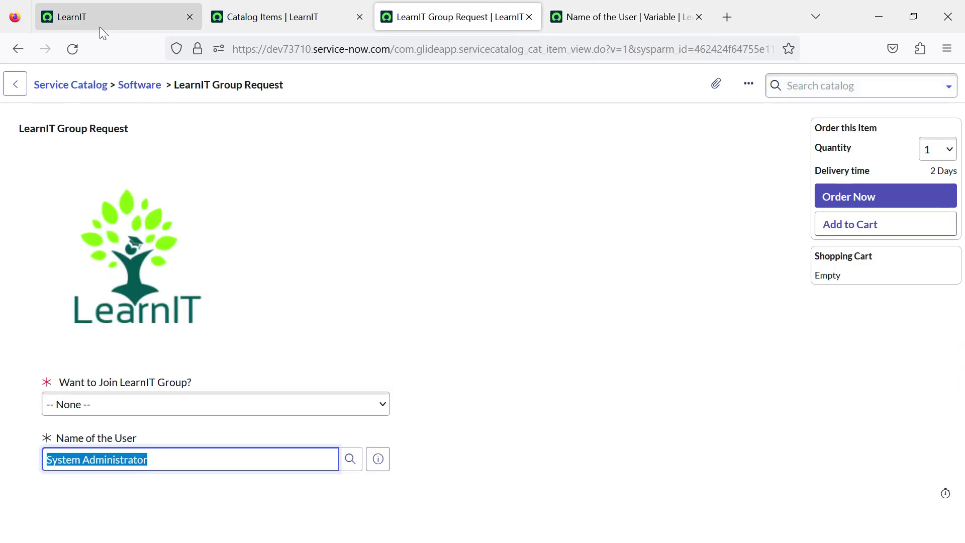
pyautogui.click(72, 49)
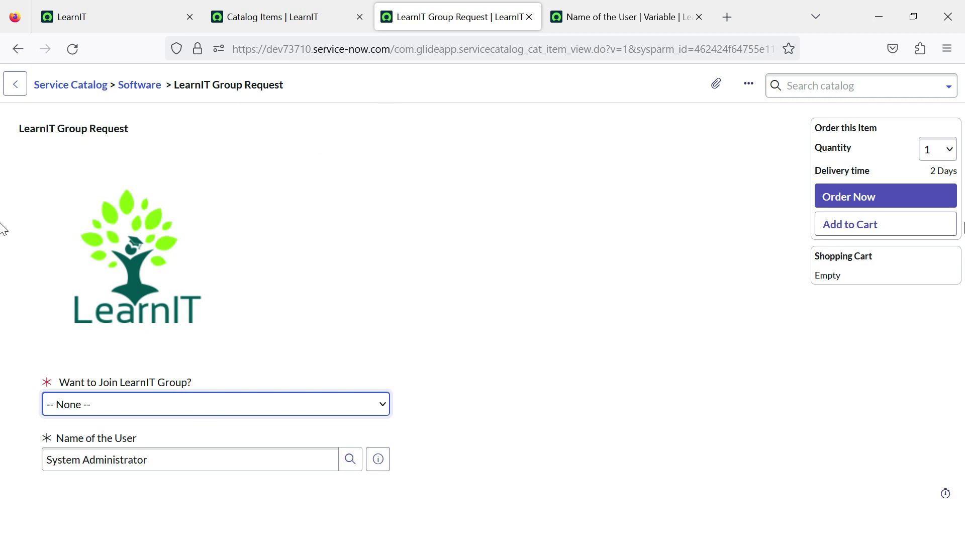
pyautogui.click(649, 6)
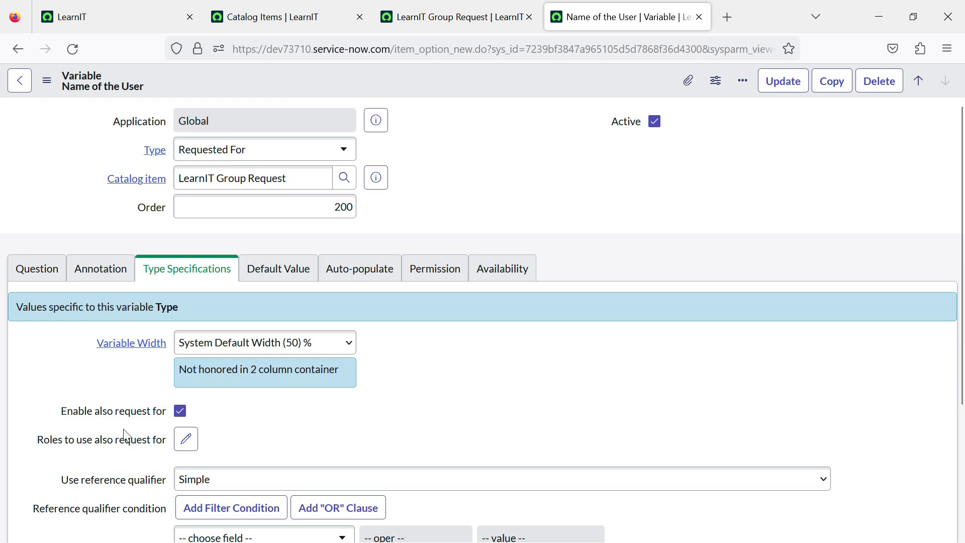
pyautogui.click(269, 6)
pyautogui.click(156, 7)
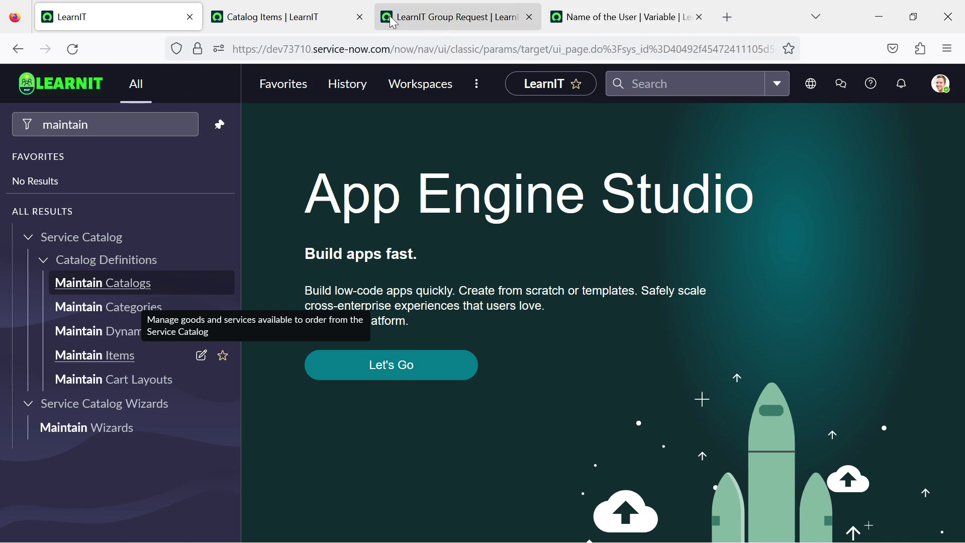
# Duplicate the LearnIT tab and load the Service Portal at /sp
pyautogui.rightClick(167, 3)
pyautogui.click(206, 110)
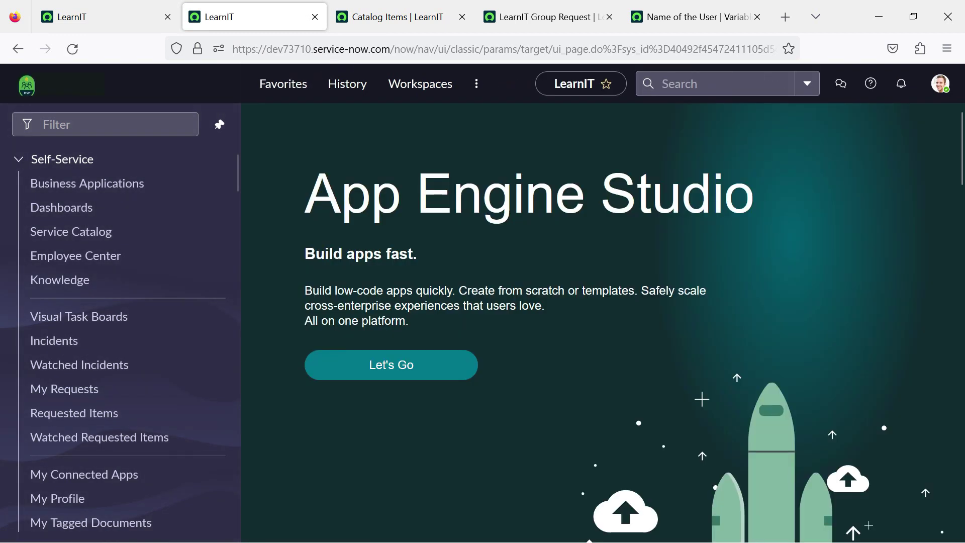
pyautogui.moveTo(394, 48); pyautogui.dragTo(778, 48)
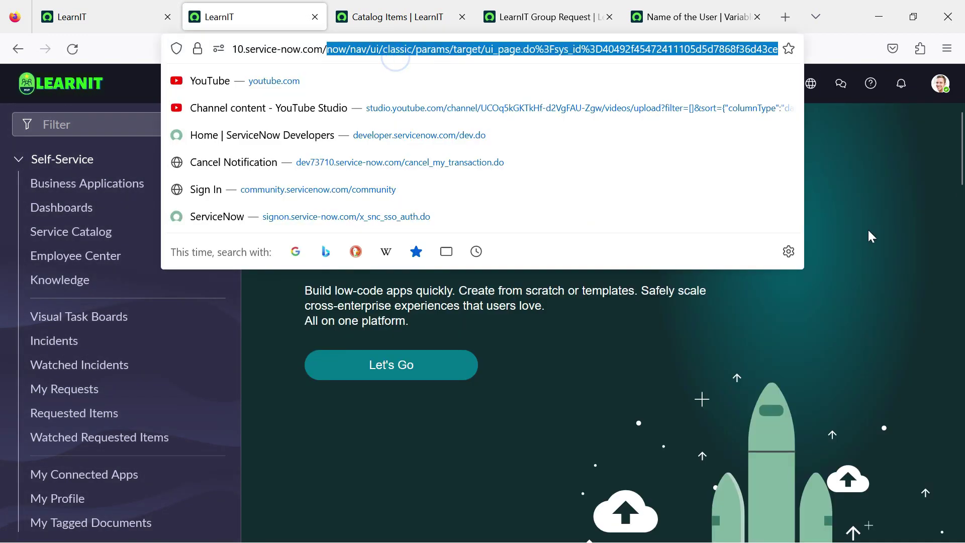
pyautogui.write('sp')
pyautogui.press('Return')
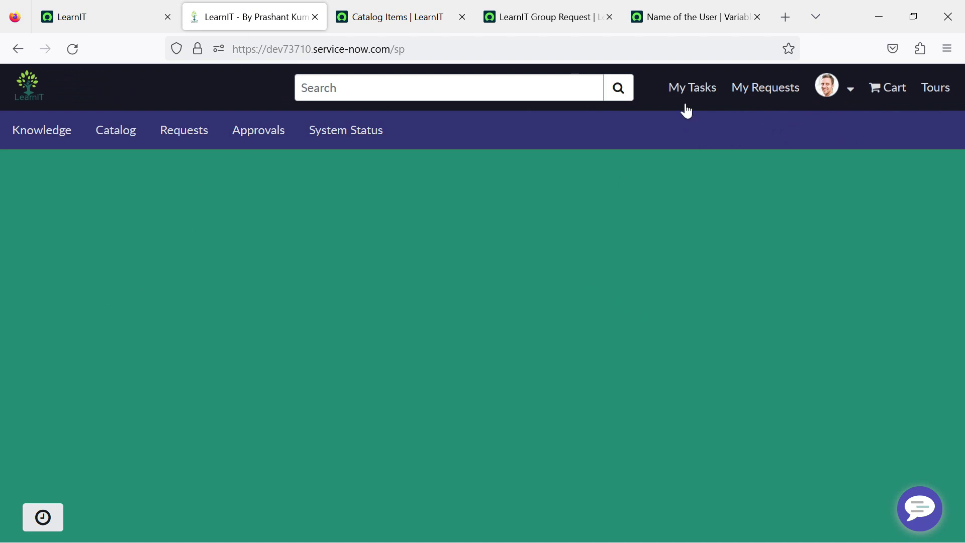
# Open LearnIT Group Request from the portal Catalog's recent items
pyautogui.click(119, 138)
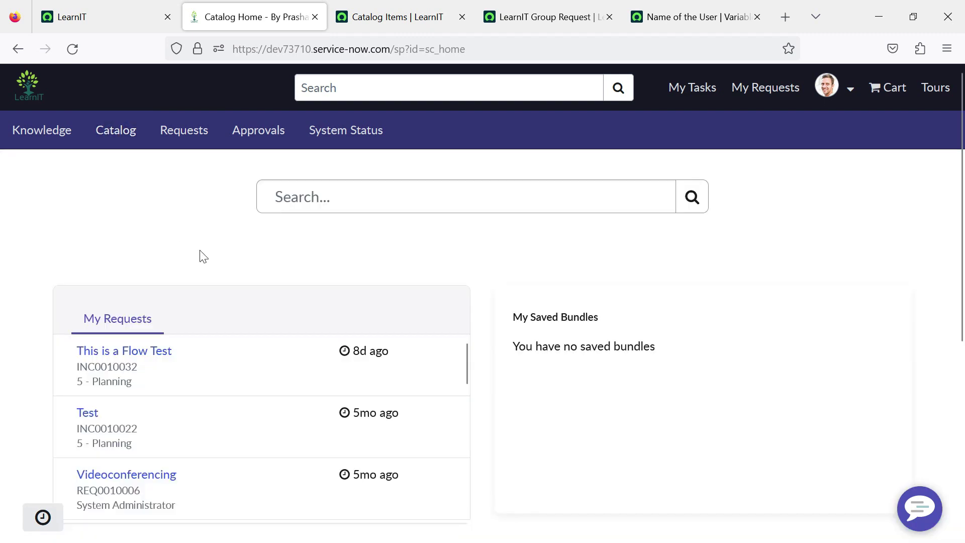
pyautogui.scroll(-6, 208, 289)
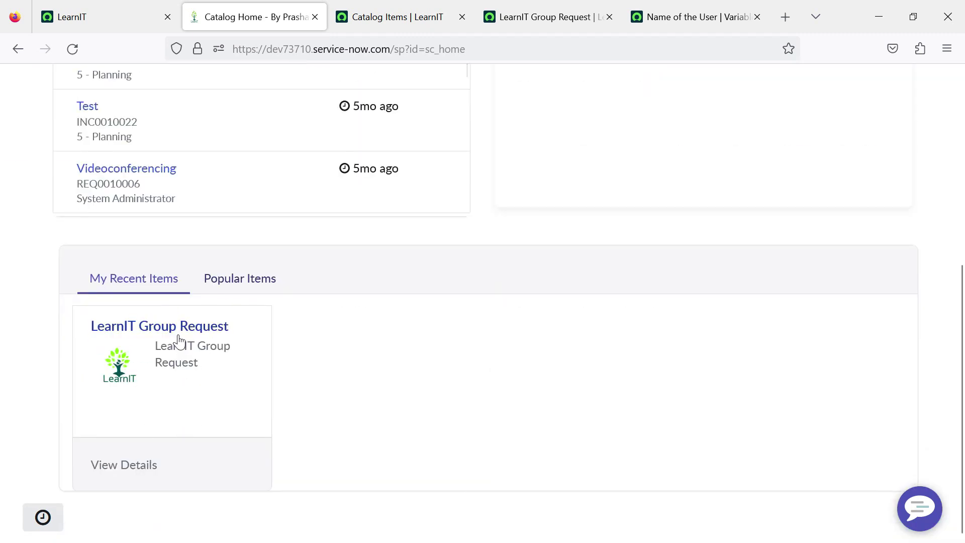
pyautogui.click(171, 347)
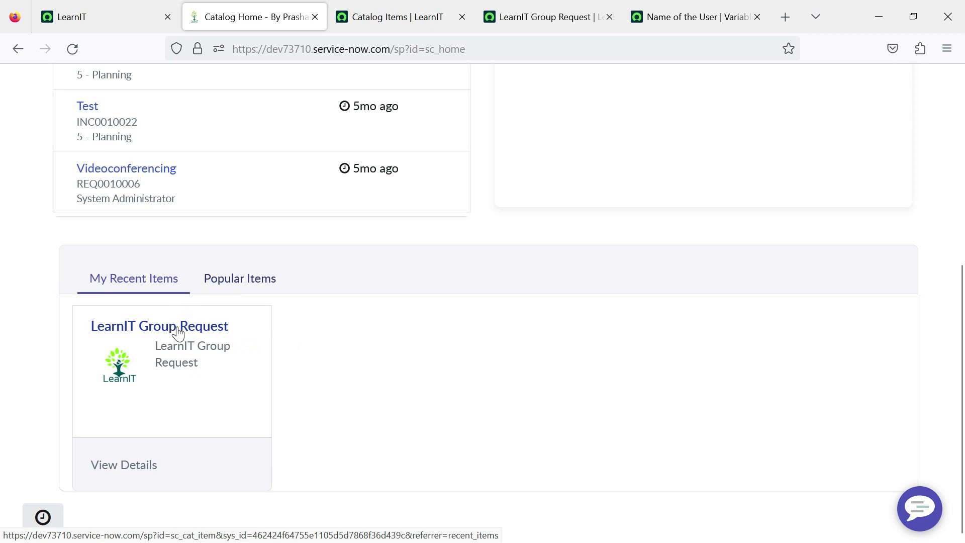
pyautogui.click(178, 332)
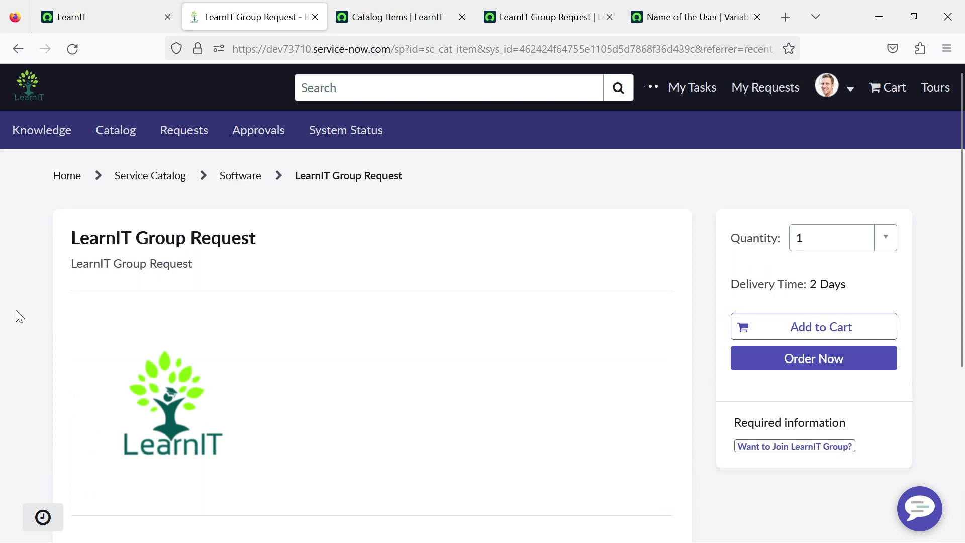
# Answer Yes to 'Want to Join LearnIT Group?'
pyautogui.scroll(-4, 20, 303)
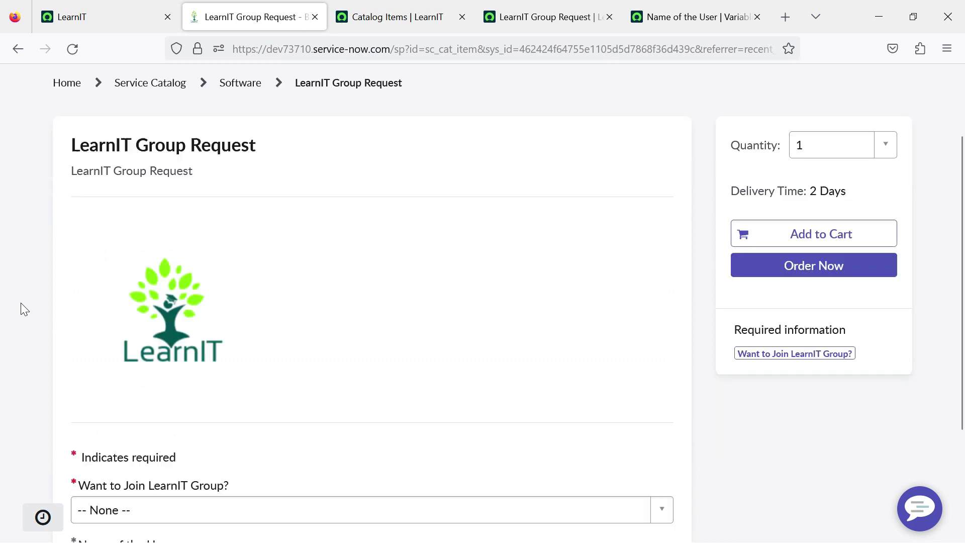
pyautogui.scroll(-1, 21, 303)
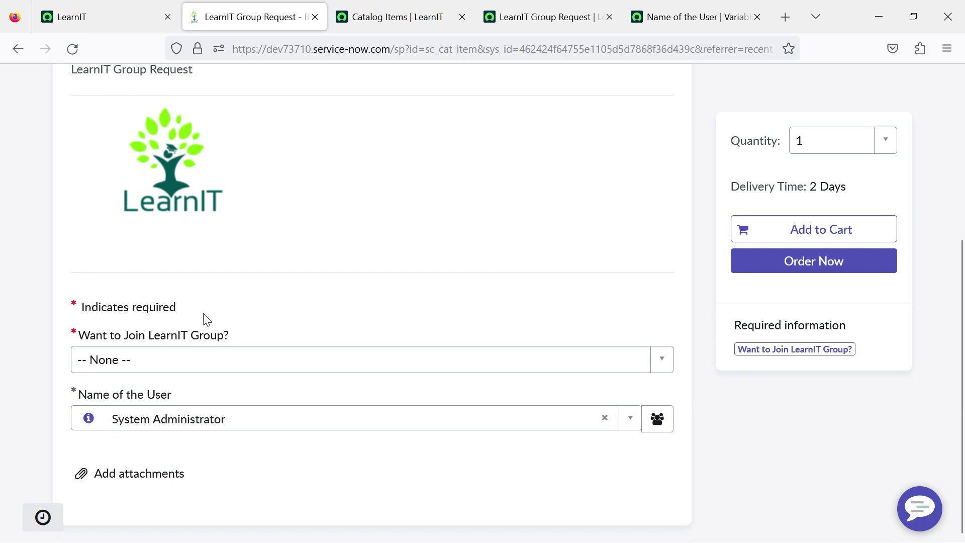
pyautogui.click(133, 358)
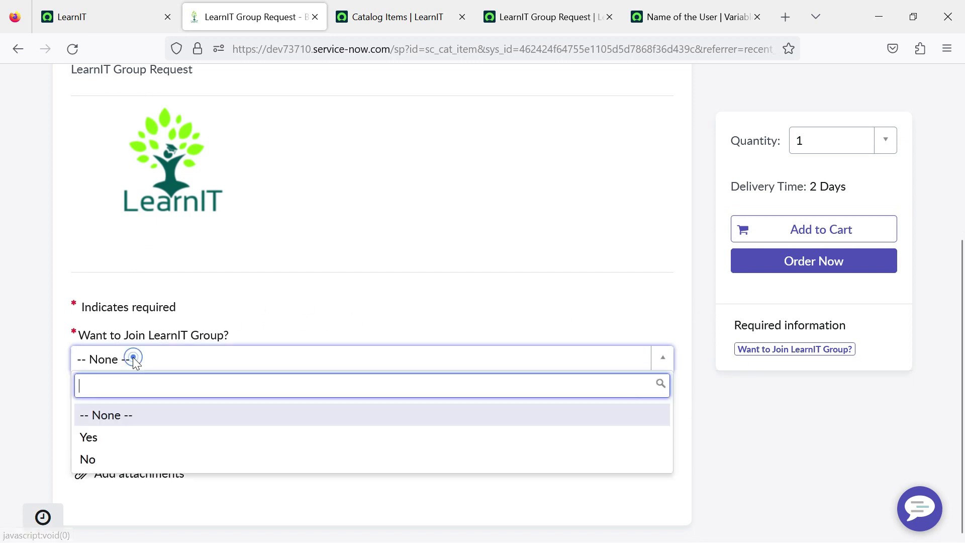
pyautogui.click(141, 444)
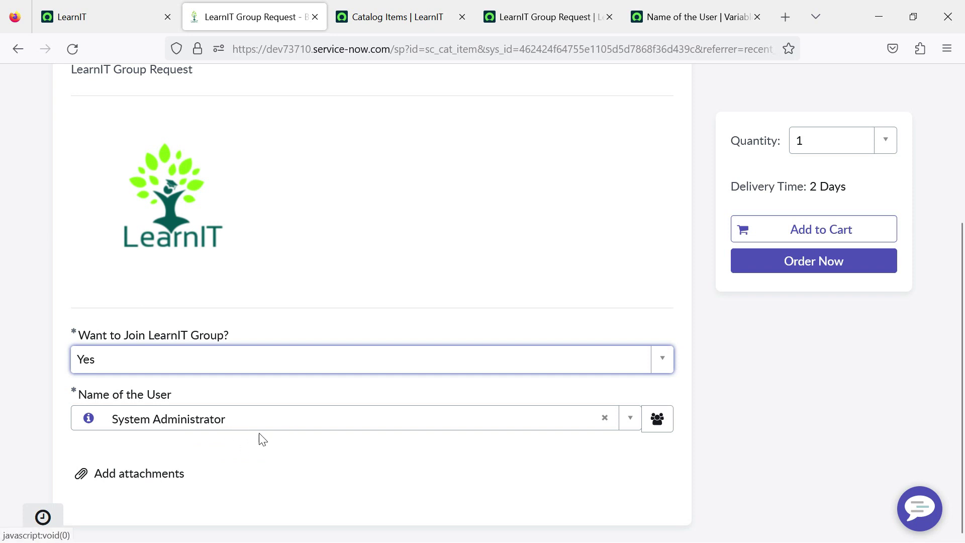
# Request for multiple users and add two users to Also request for by name search
pyautogui.click(658, 420)
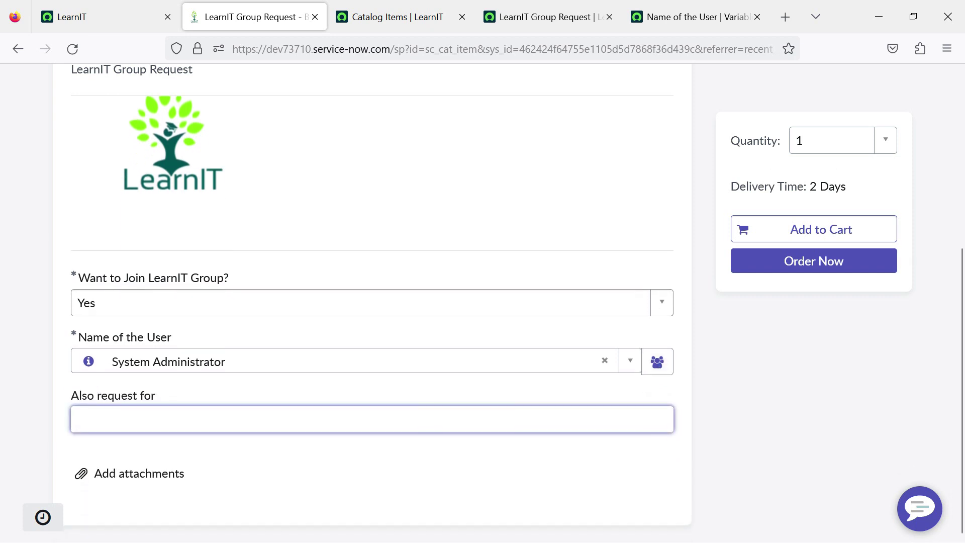
pyautogui.write('abraham')
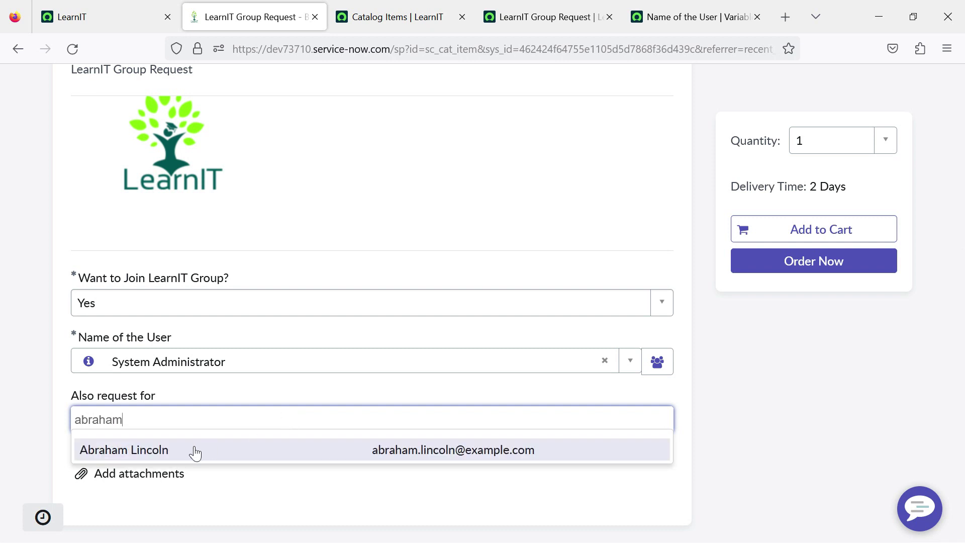
pyautogui.click(193, 450)
pyautogui.write('abel')
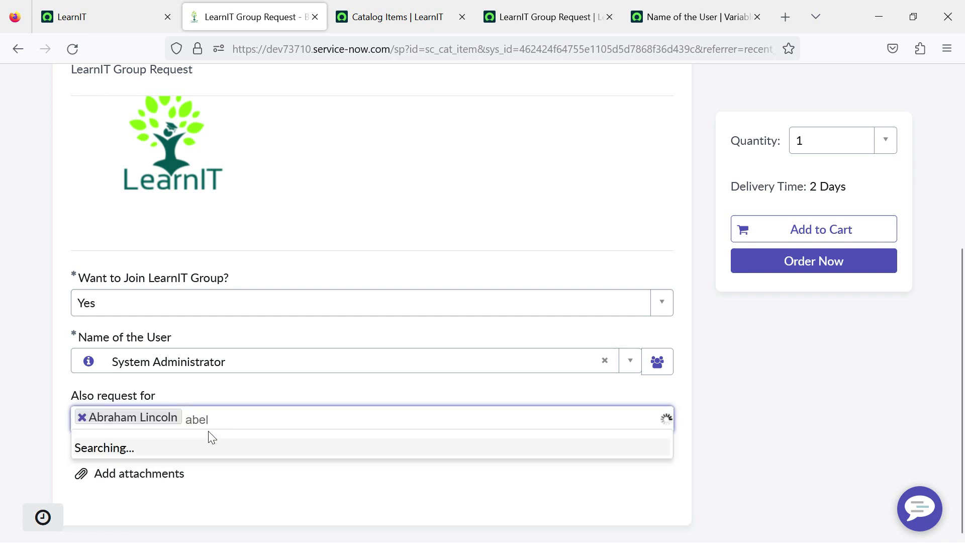
pyautogui.write(' tuter')
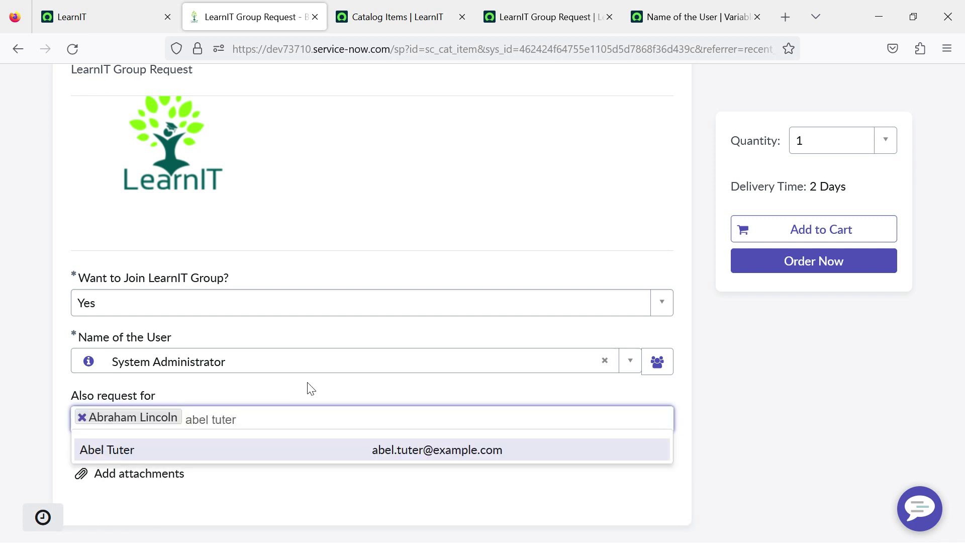
pyautogui.click(157, 458)
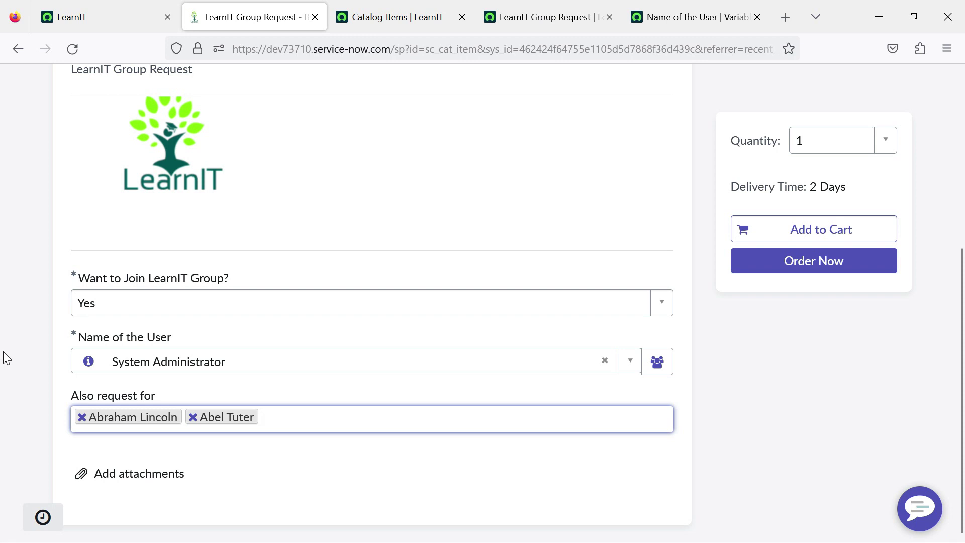
# Return to the platform-view LearnIT Group Request preview after passing the Catalog Items and variable tabs
pyautogui.click(425, 9)
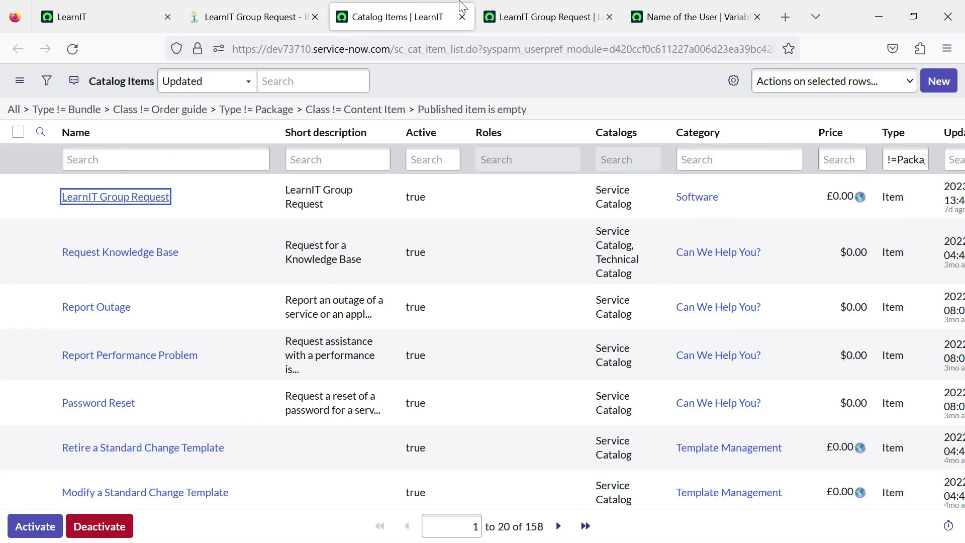
pyautogui.click(550, 13)
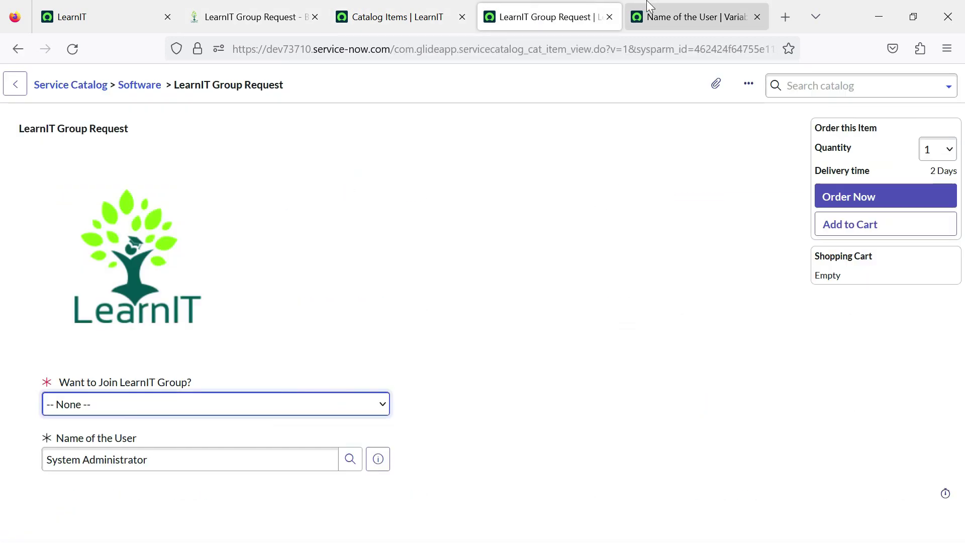
pyautogui.click(676, 8)
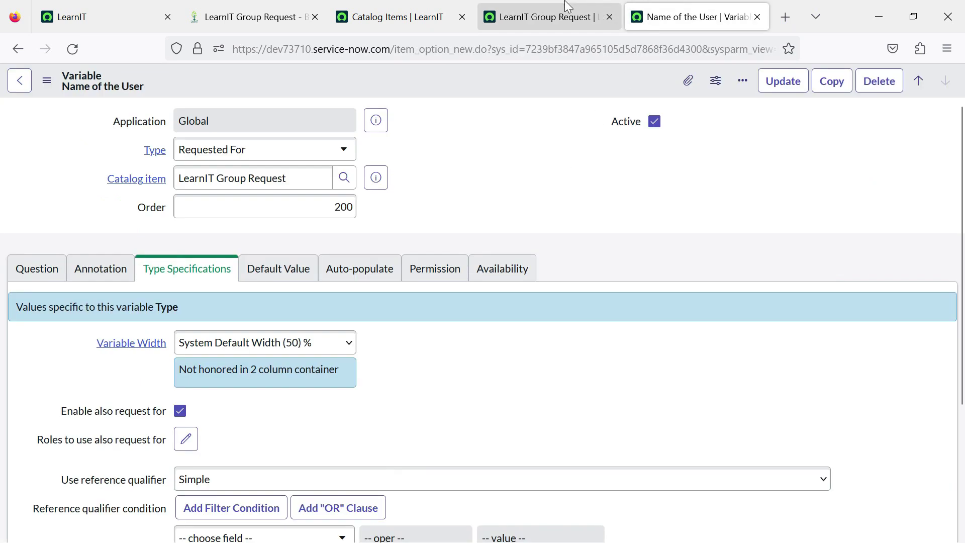
pyautogui.click(551, 9)
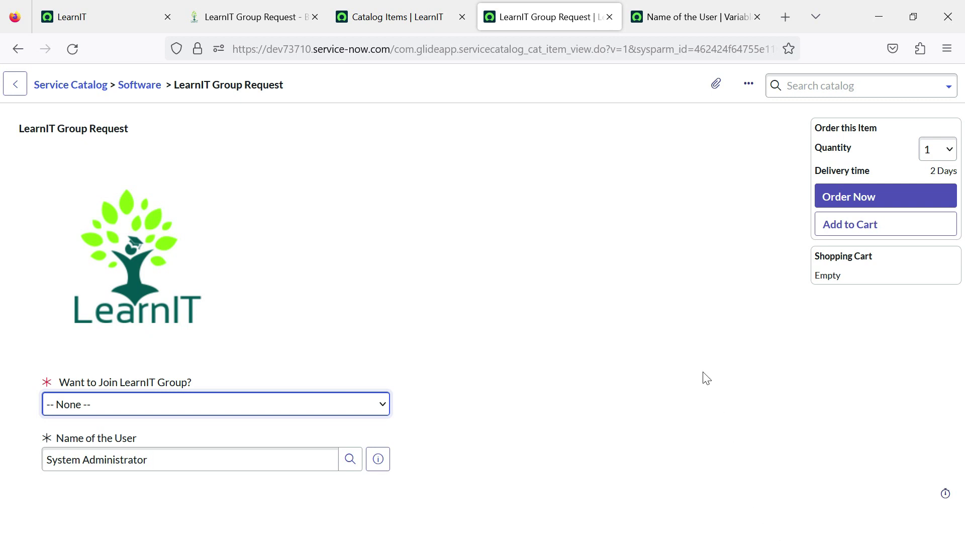
pyautogui.hotkey('alt', 'Tab')
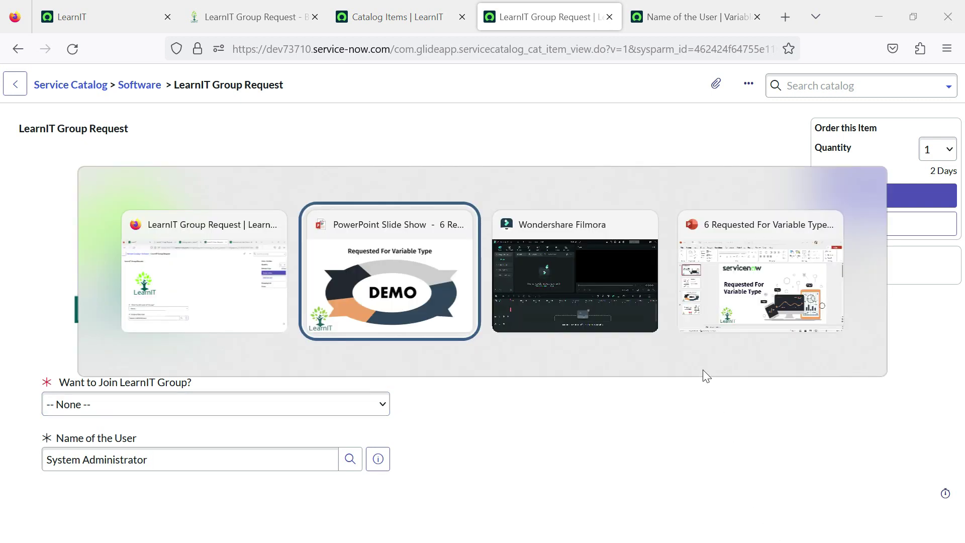
pyautogui.hotkey('alt', 'Tab')
pyautogui.hotkey('alt', 'Tab')
pyautogui.hotkey('alt', 'Tab')
pyautogui.hotkey('alt', 'Tab')
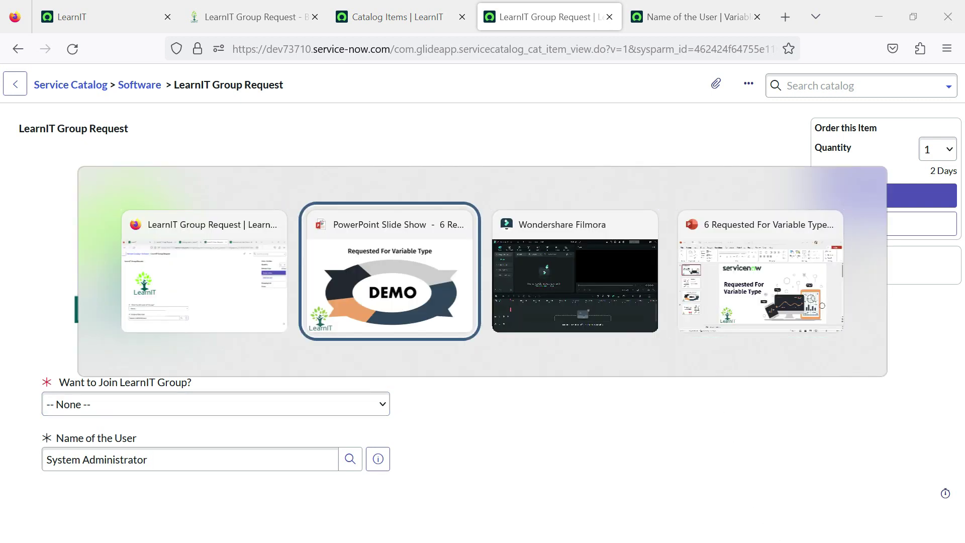